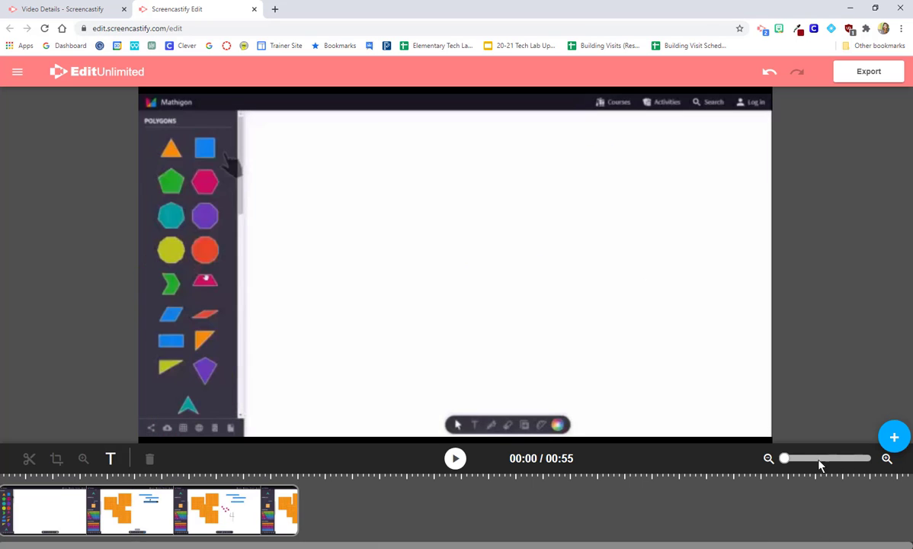
Zoom the timeline in, then back out slightly, to enlarge the Mathigon clip's thumbnails
left_click_drag(784, 458, 851, 458)
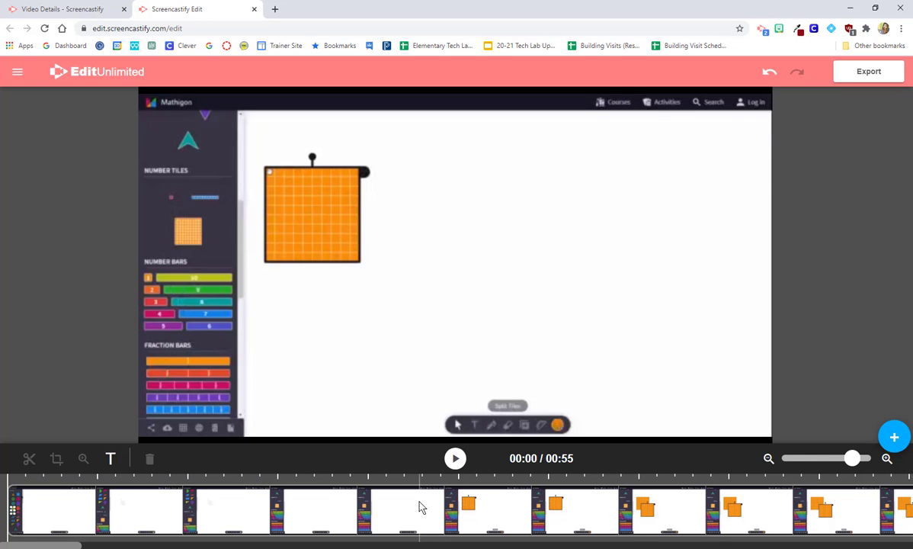
left_click_drag(852, 458, 792, 460)
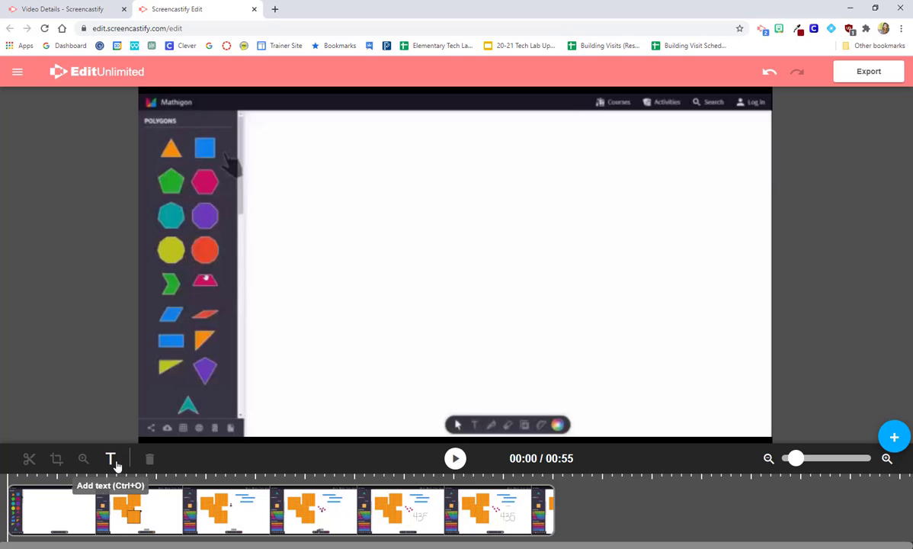
Select the Mathigon clip and place the playhead at 00:14
left_click(154, 510)
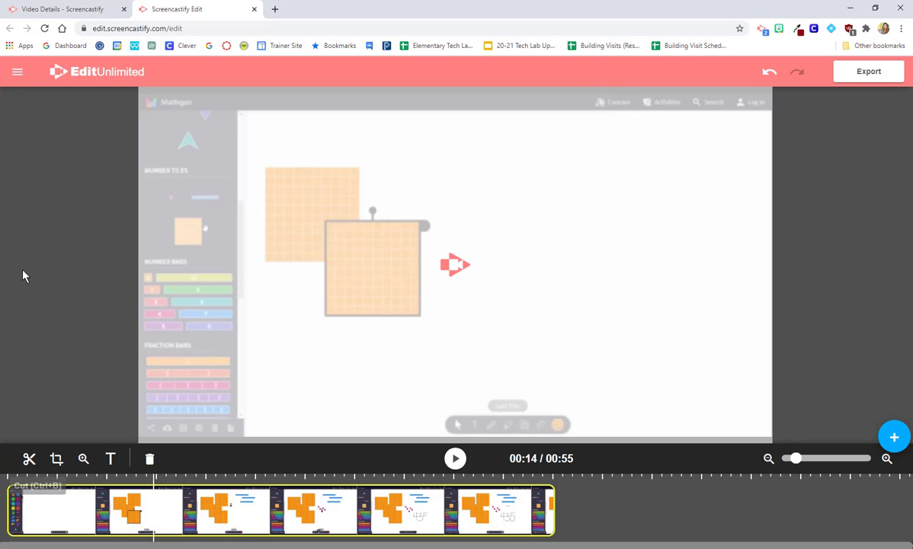
left_click(71, 14)
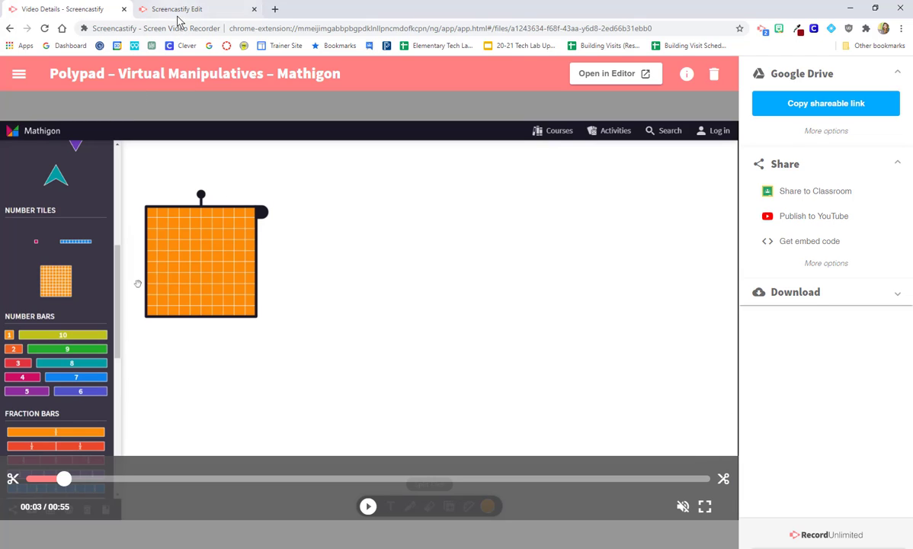
left_click(167, 11)
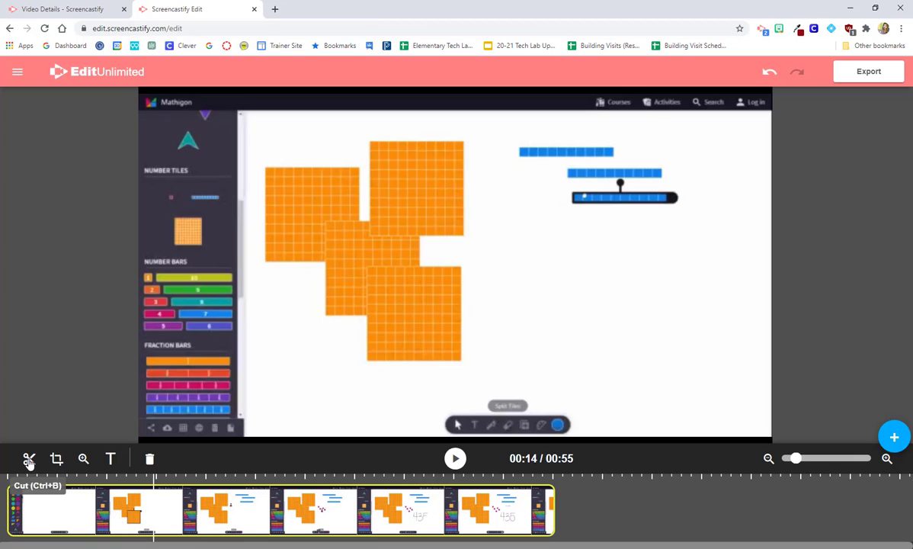
Cut the clip at 00:14 and 00:21 and delete the middle piece, leaving a 48-second video
left_click(29, 460)
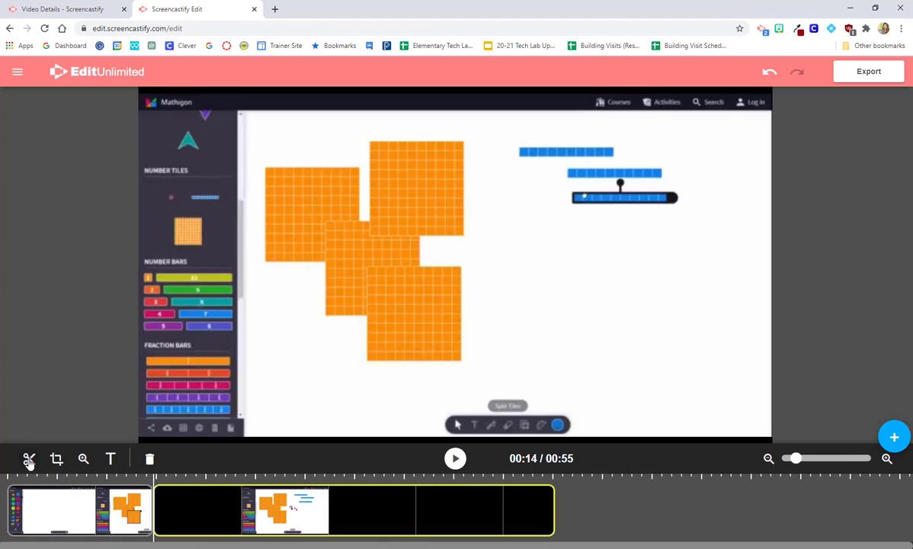
left_click(220, 498)
left_click(29, 460)
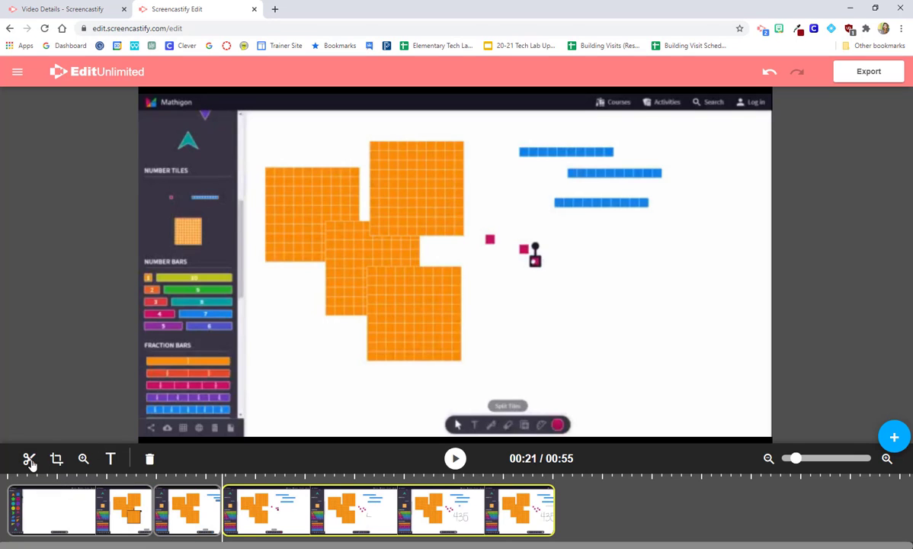
left_click(199, 500)
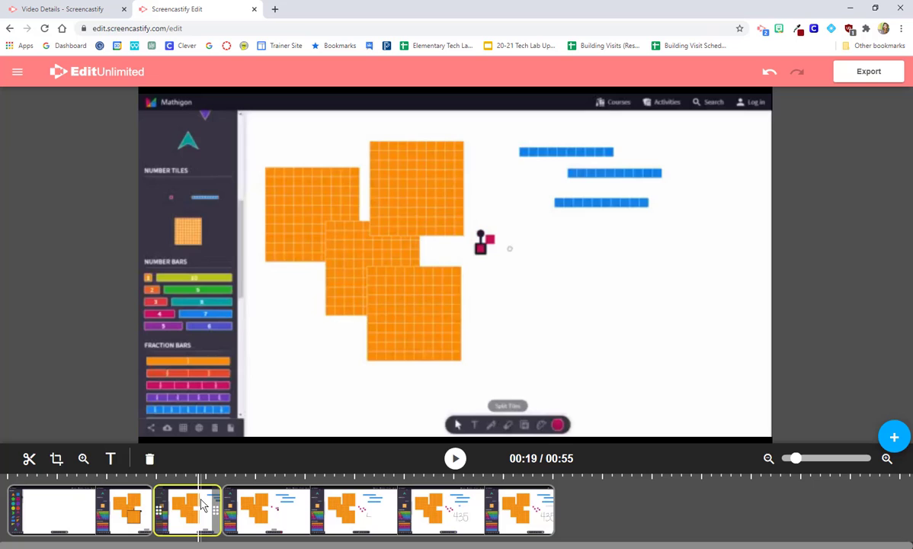
left_click(150, 460)
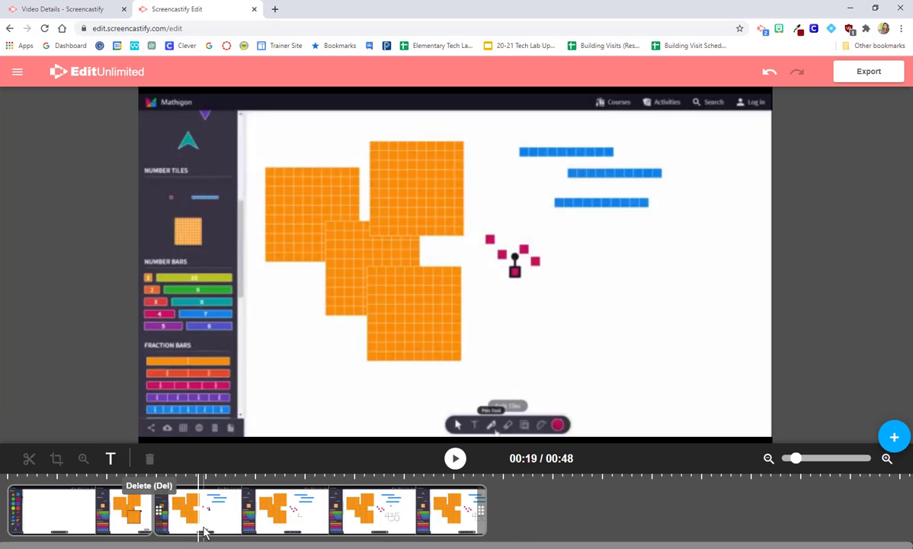
left_click(553, 532)
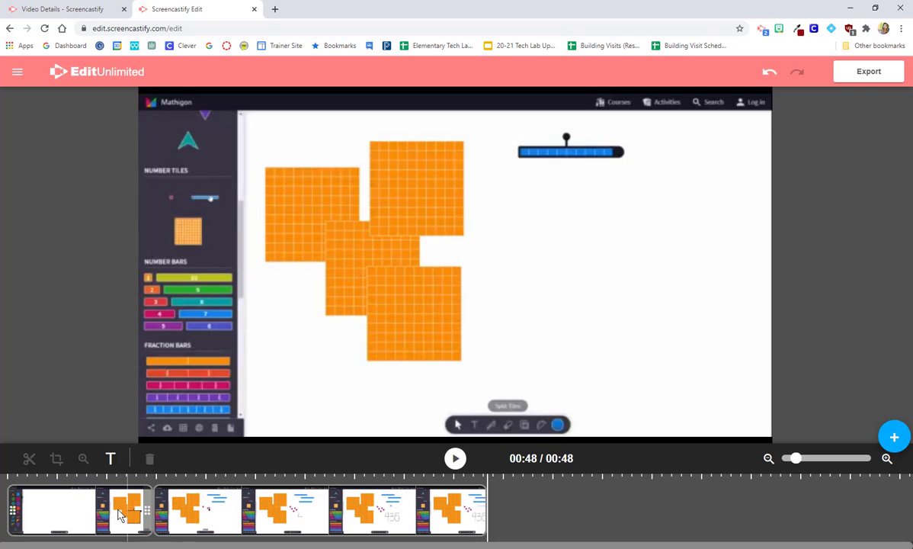
left_click(85, 514)
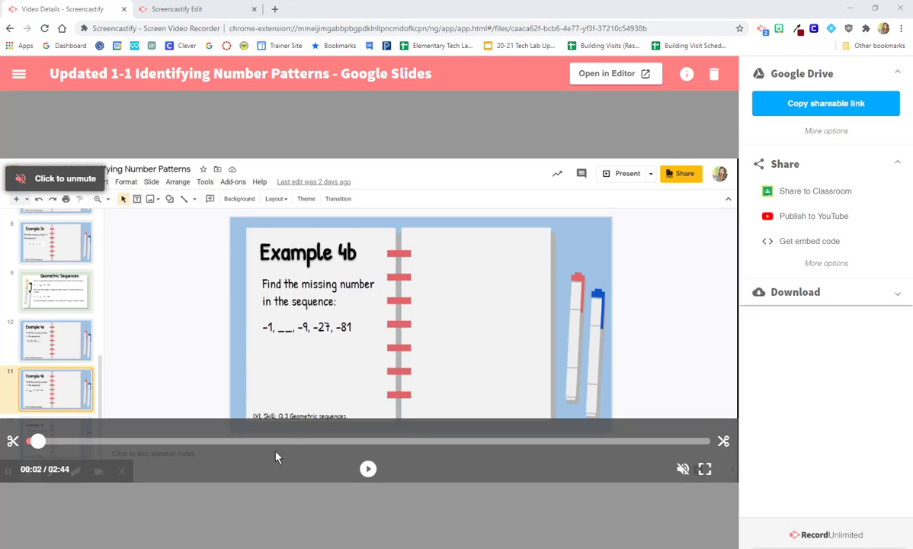
Play the 2:44 Identifying Number Patterns recording with sound from about 0:31
left_click(158, 441)
left_click(154, 363)
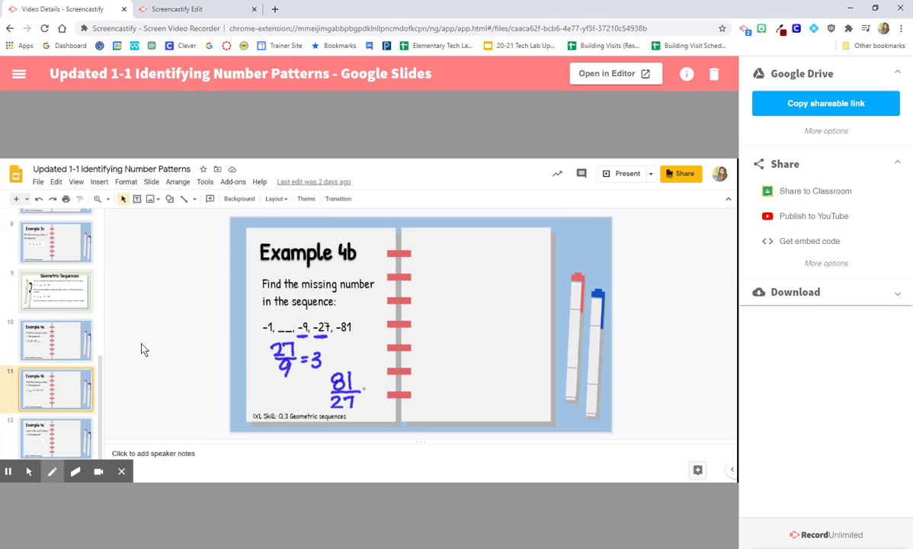
mouse_move(415, 327)
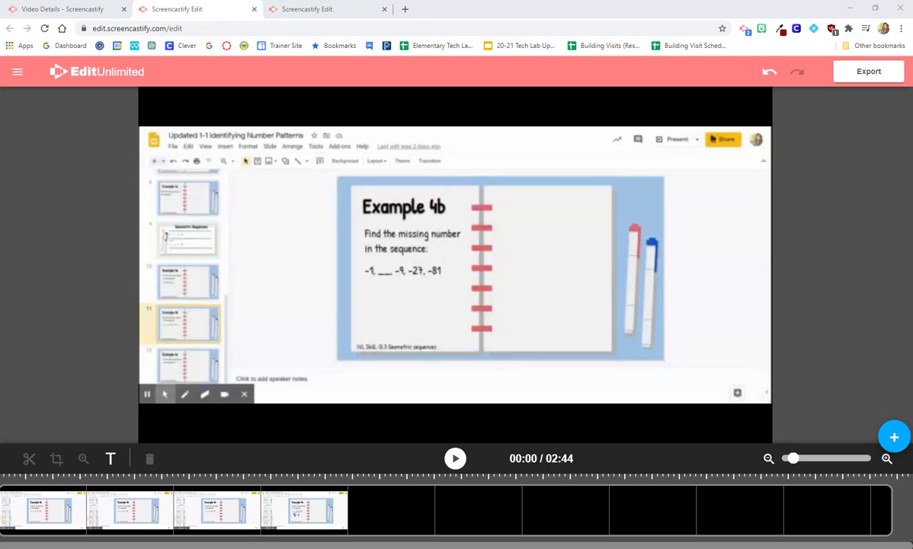
Crop the number-patterns clip to just the Example 4b slide area
left_click(305, 525)
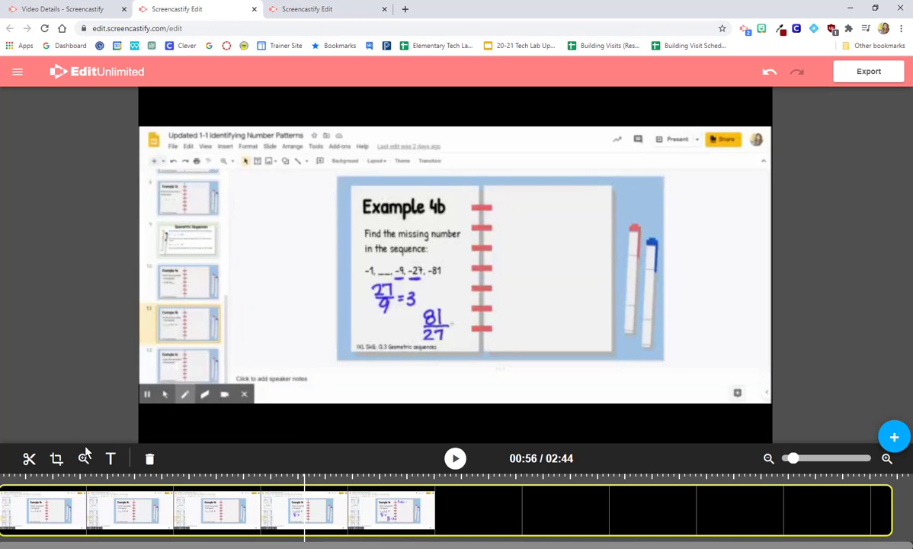
left_click(56, 458)
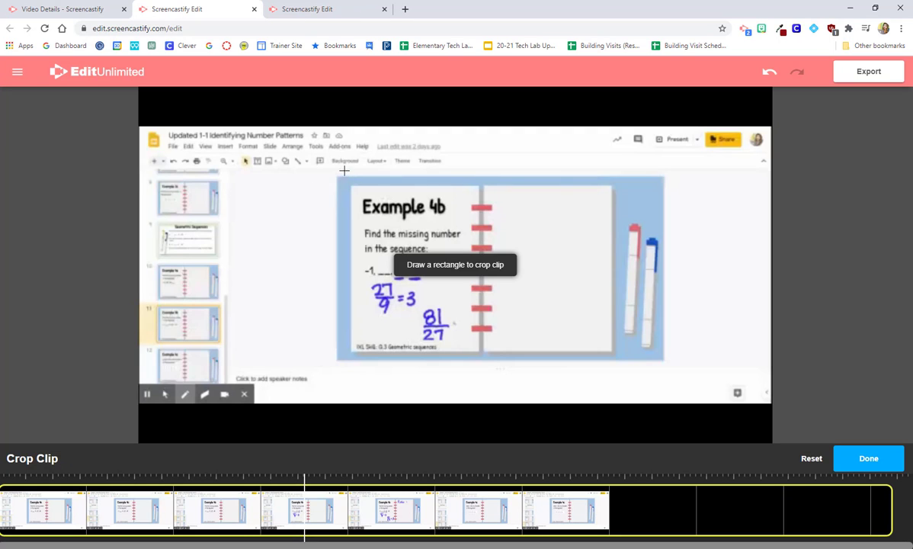
mouse_move(336, 176)
left_mouse_down()
mouse_move(511, 304)
mouse_move(615, 364)
mouse_move(664, 361)
left_mouse_up()
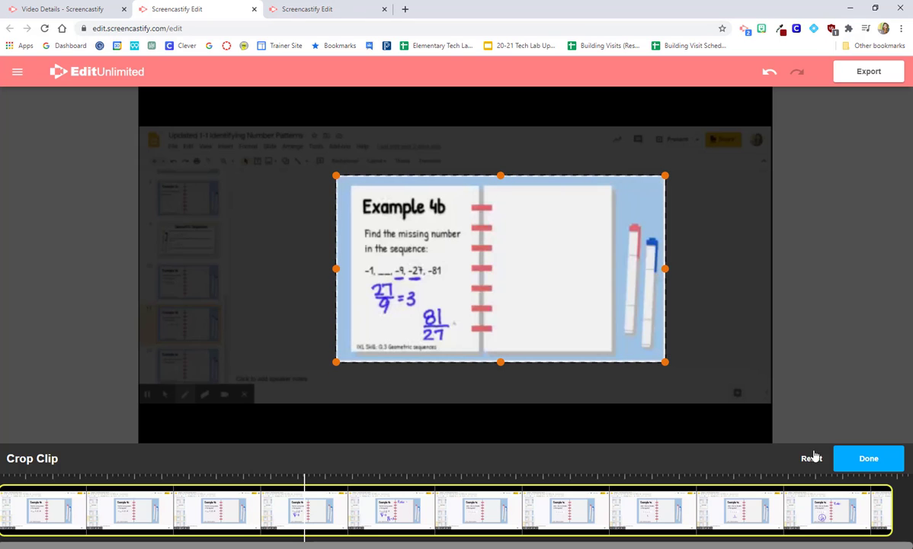
left_click(858, 463)
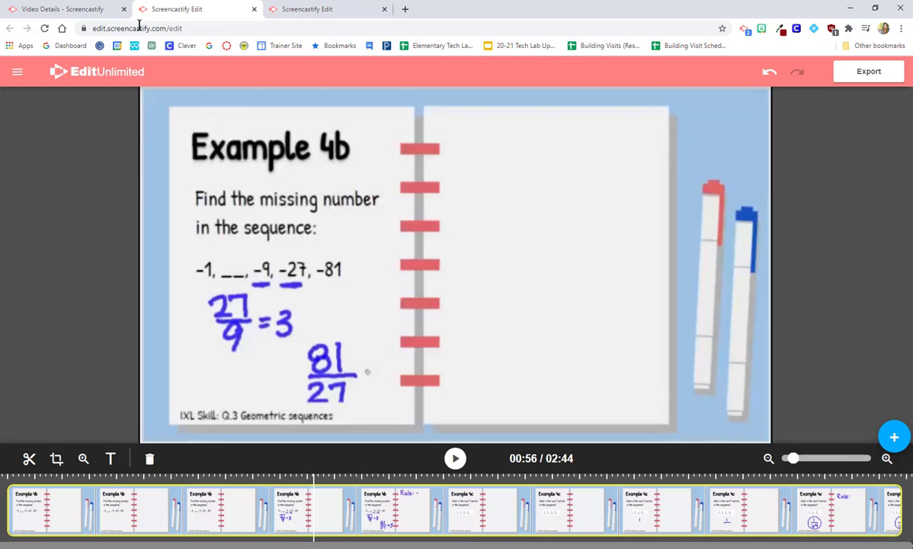
In the Mathigon project, add a zoom effect to the first clip framing the orange hundred-tiles
left_click(280, 10)
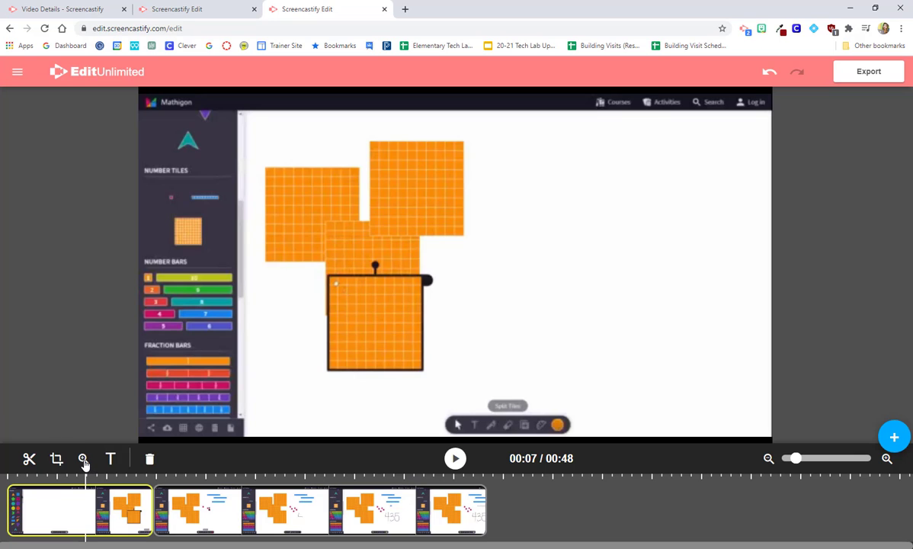
left_click(83, 460)
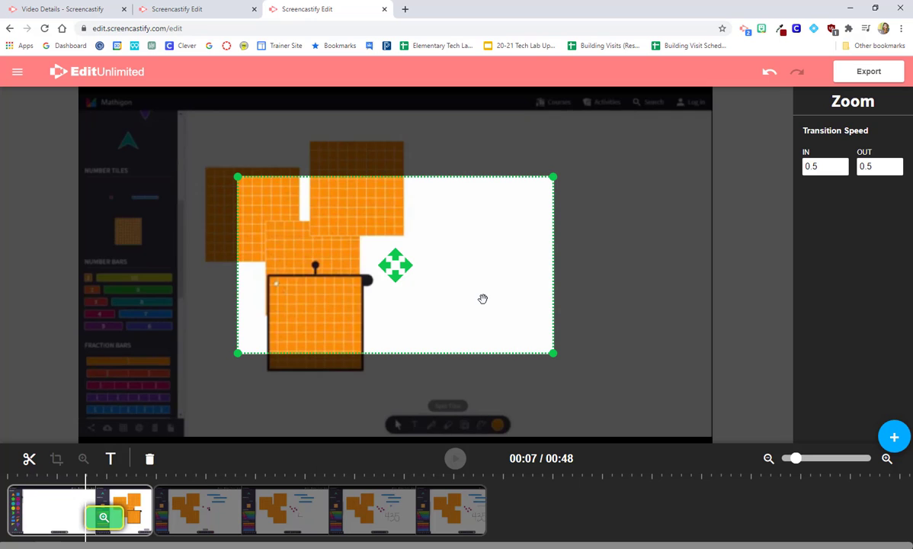
left_click_drag(483, 298, 424, 253)
left_click_drag(497, 307, 453, 279)
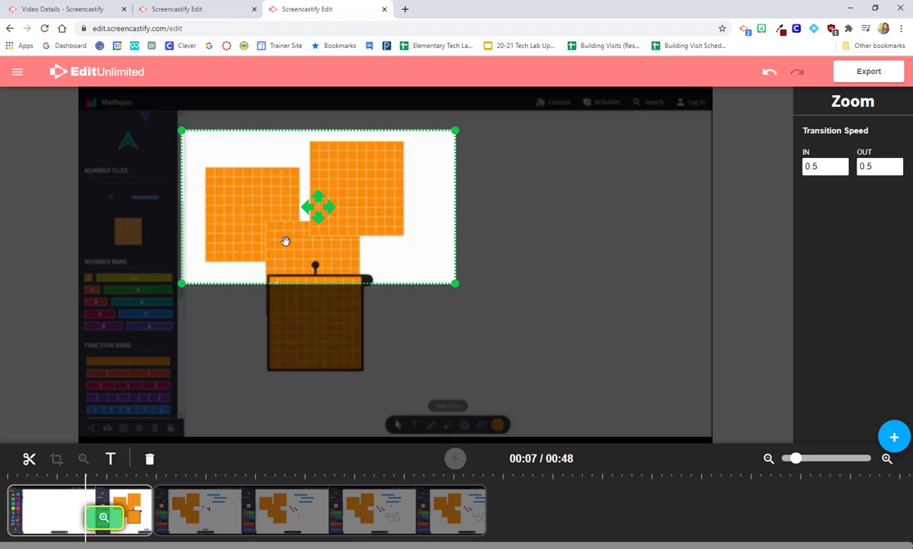
left_click(74, 511)
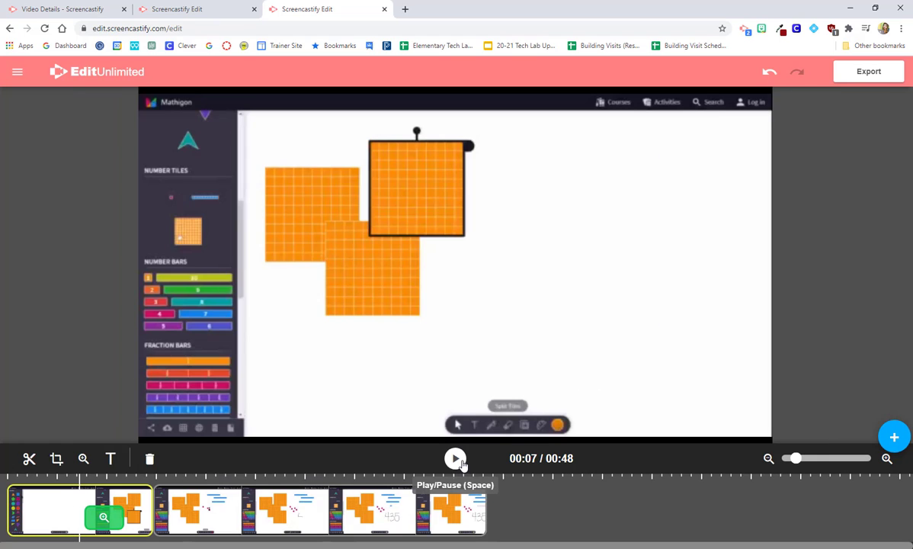
Play and pause the preview, then select and nudge the first clip's zoom effect on the timeline
left_click(456, 459)
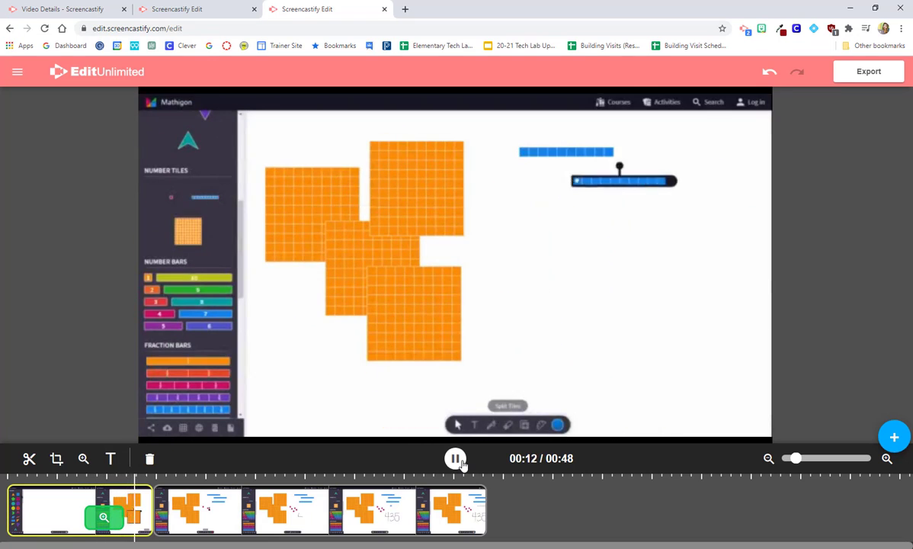
left_click(456, 459)
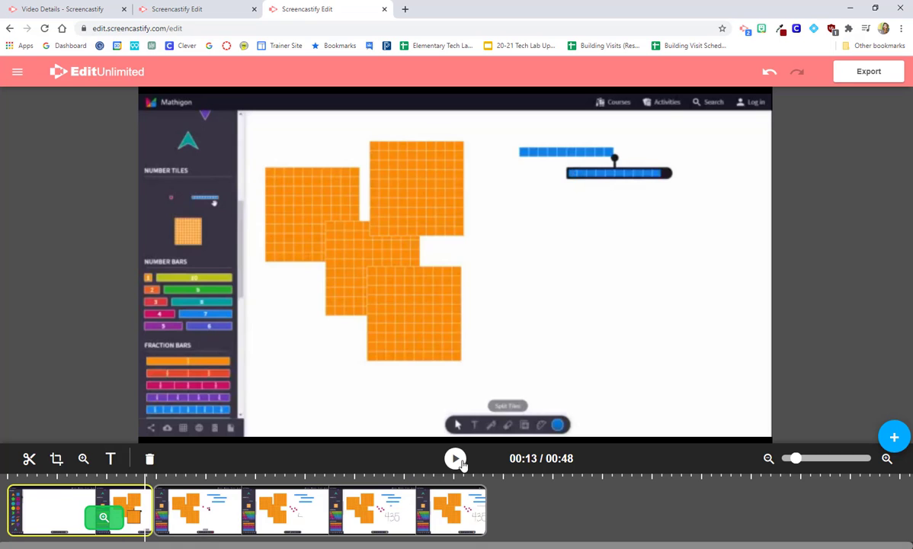
left_click(105, 521)
left_click_drag(105, 521, 104, 518)
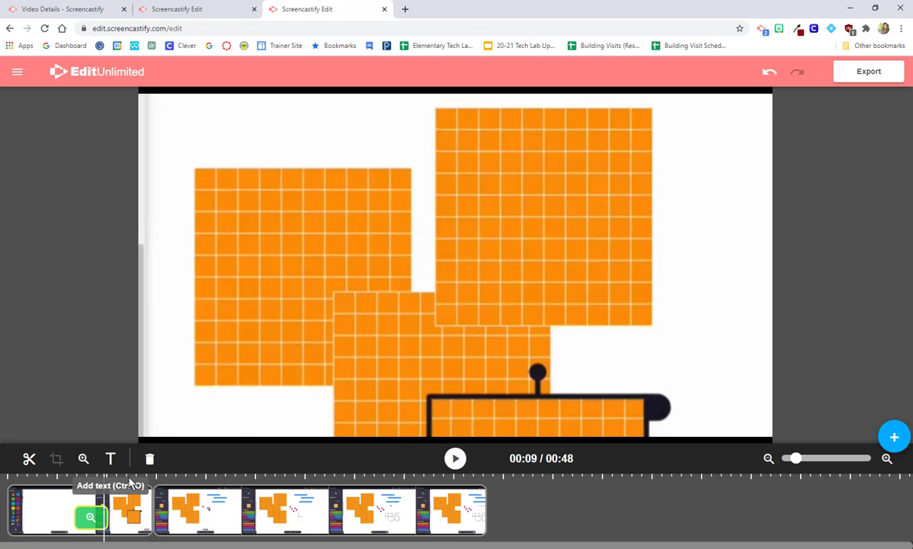
Add a text overlay at 00:20 on the second clip containing the team's contact e-mail
left_click(210, 510)
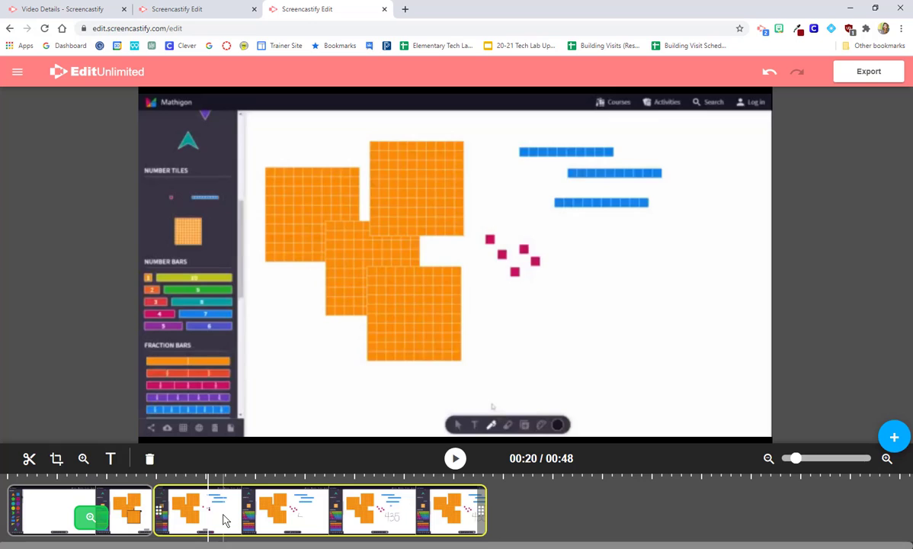
left_click(208, 465)
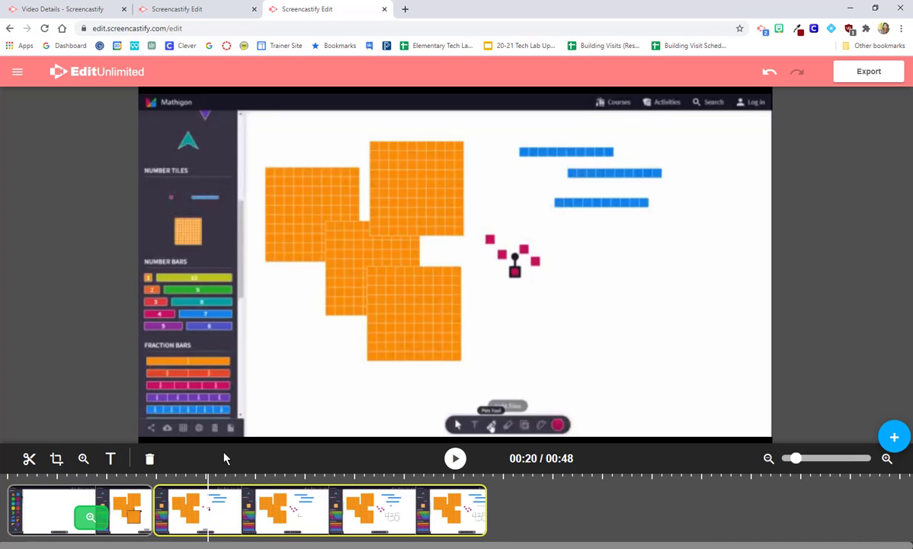
left_click(110, 459)
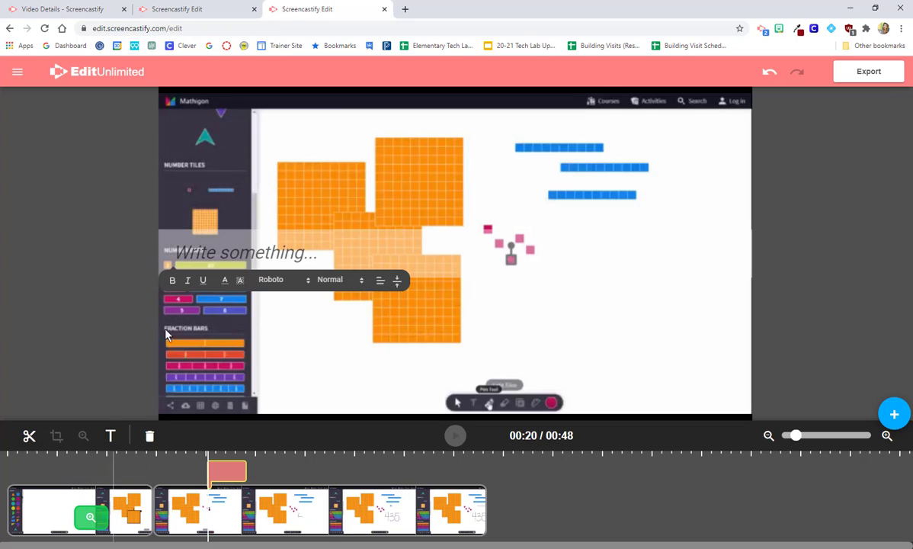
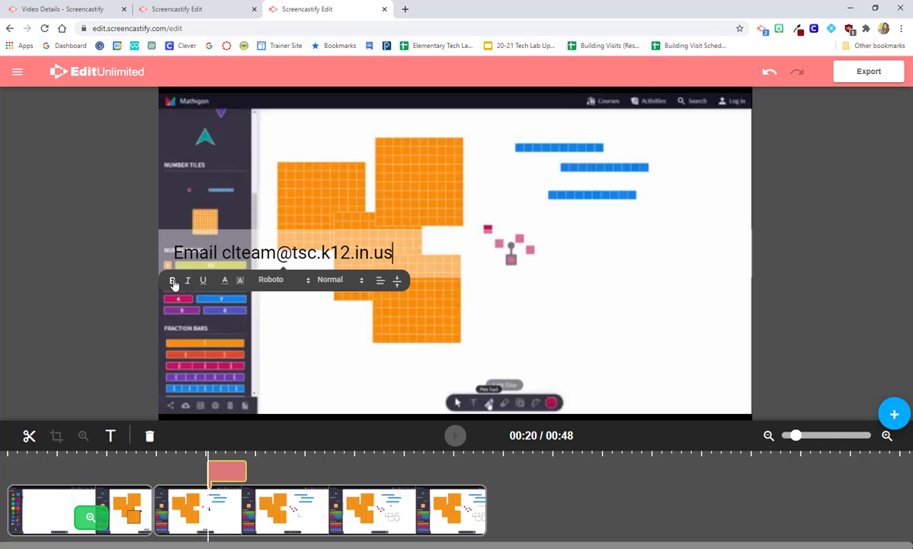
Make the e-mail overlay text bold and black
left_click_drag(391, 252, 170, 256)
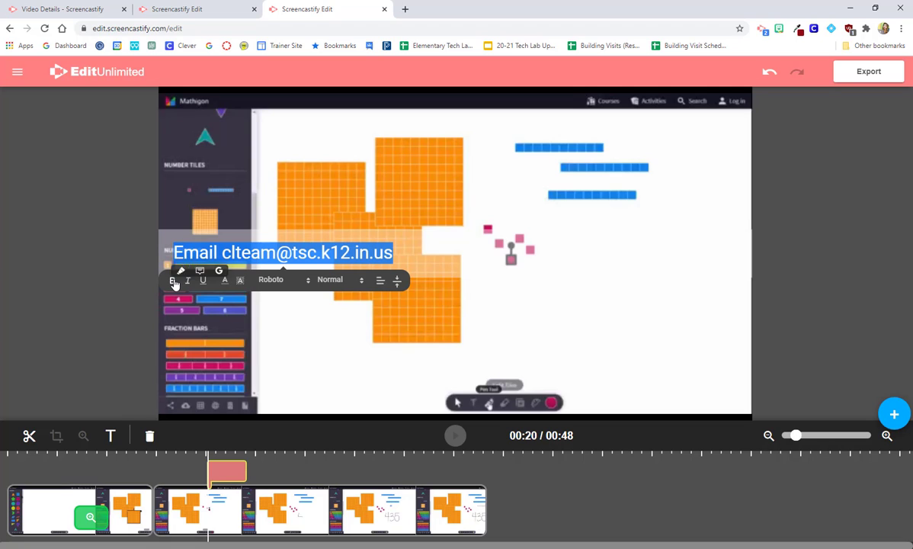
left_click(172, 280)
left_click(225, 280)
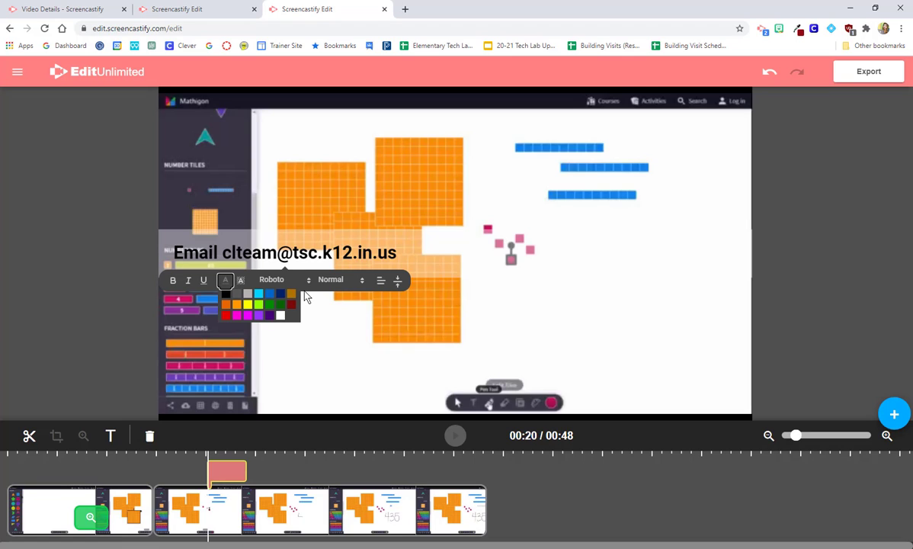
left_click(280, 315)
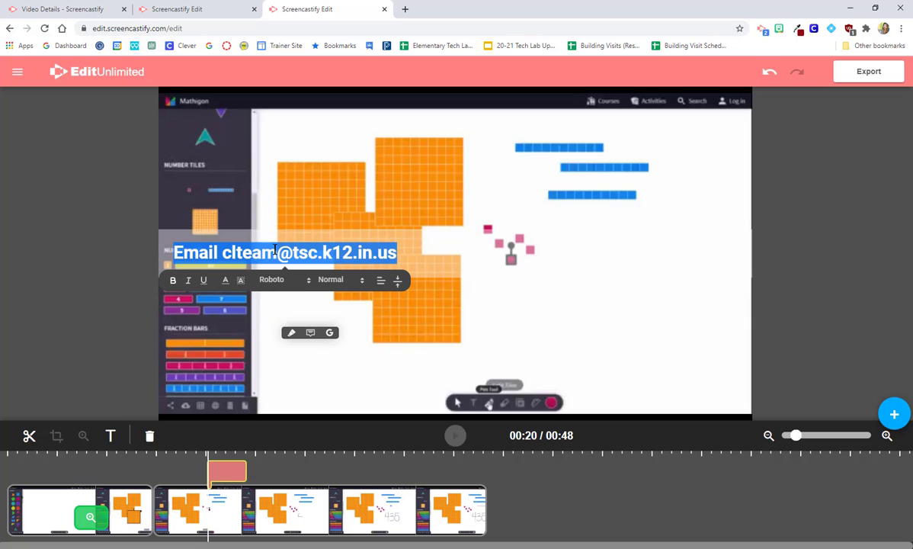
left_click(225, 280)
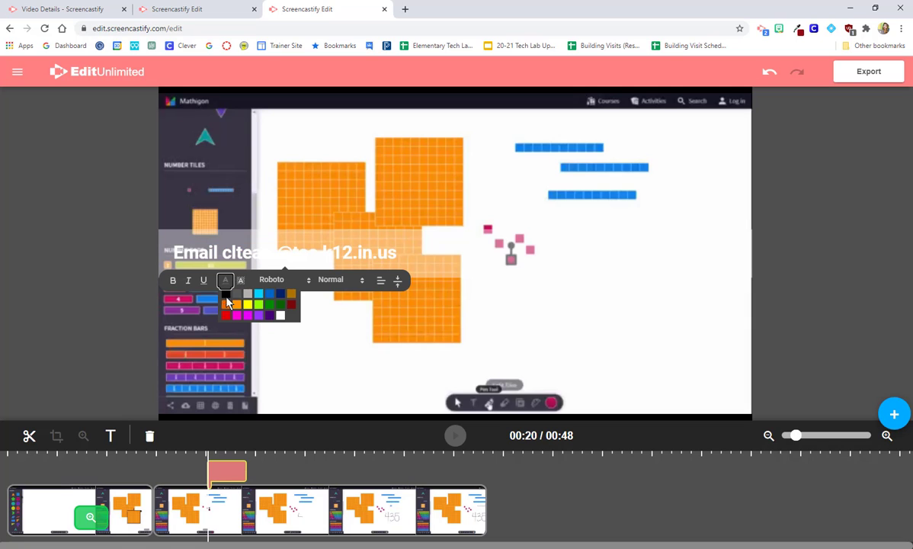
left_click(227, 300)
left_click(240, 279)
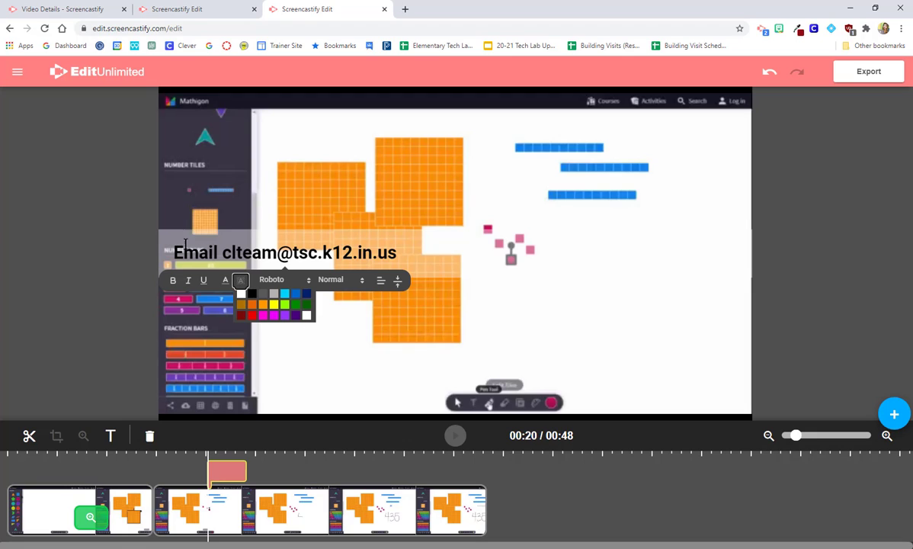
Set the overlay font to Roboto and its size to Small
left_click(267, 279)
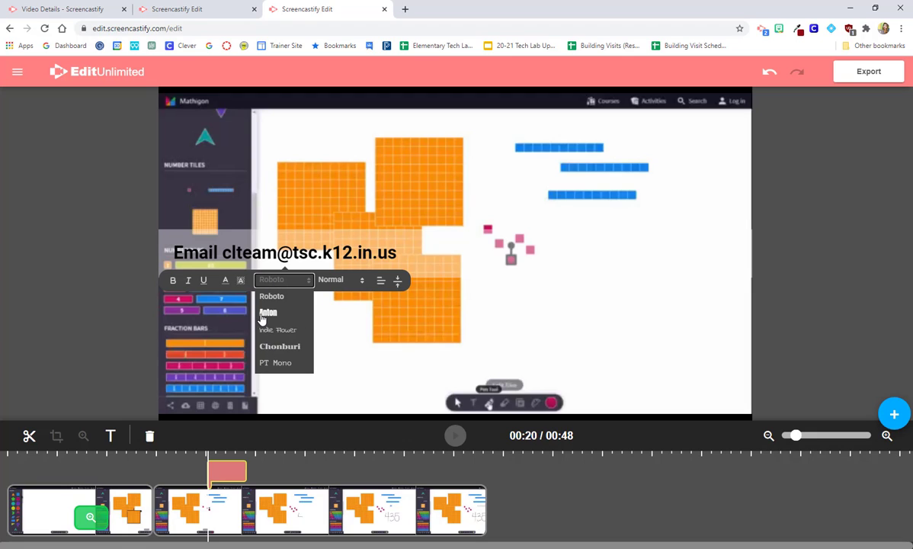
left_click(279, 296)
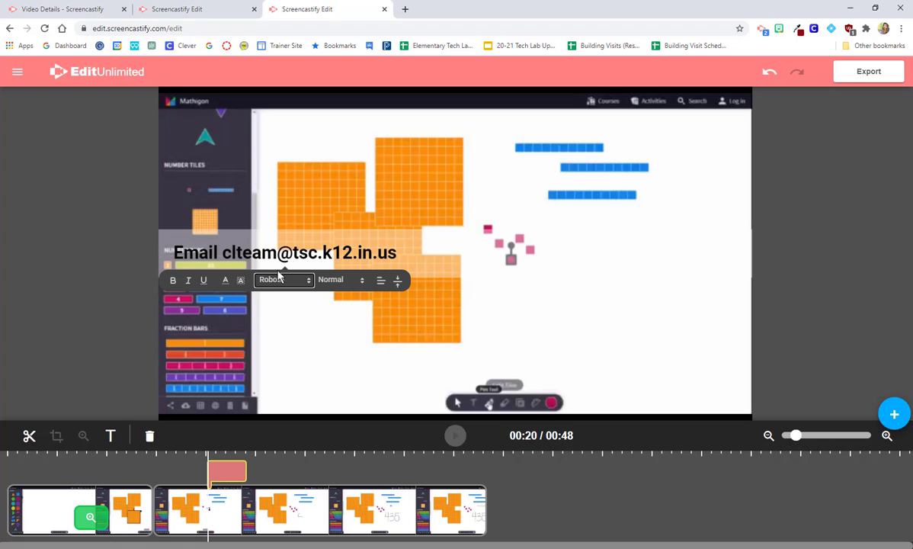
left_click(337, 280)
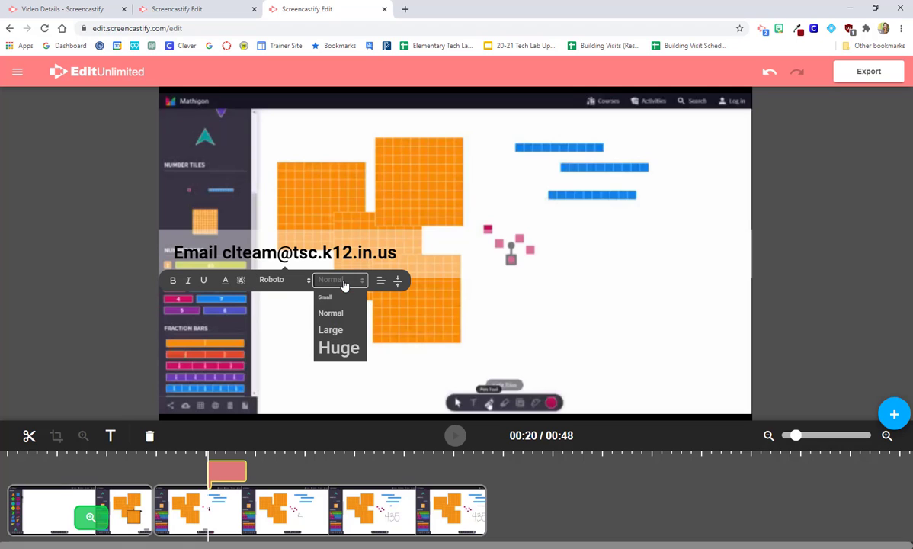
left_click(339, 348)
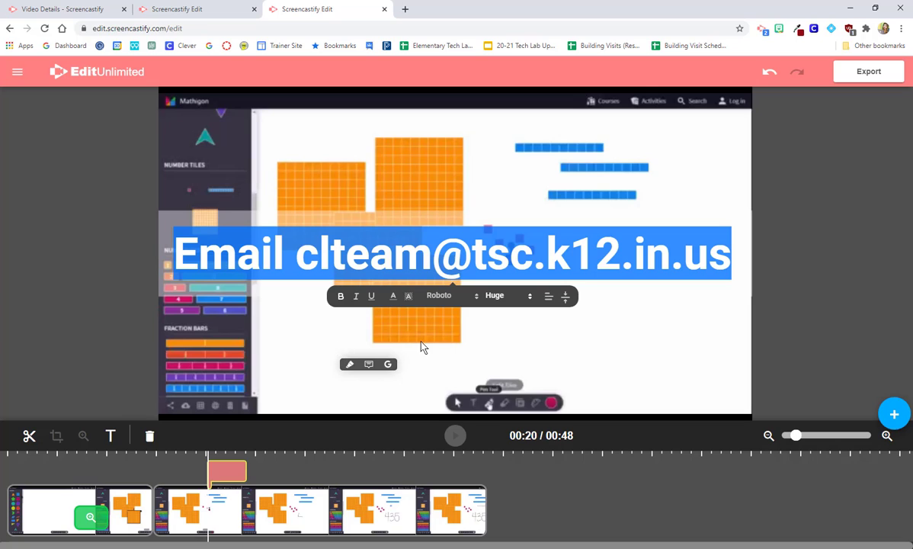
left_click(501, 298)
left_click(498, 309)
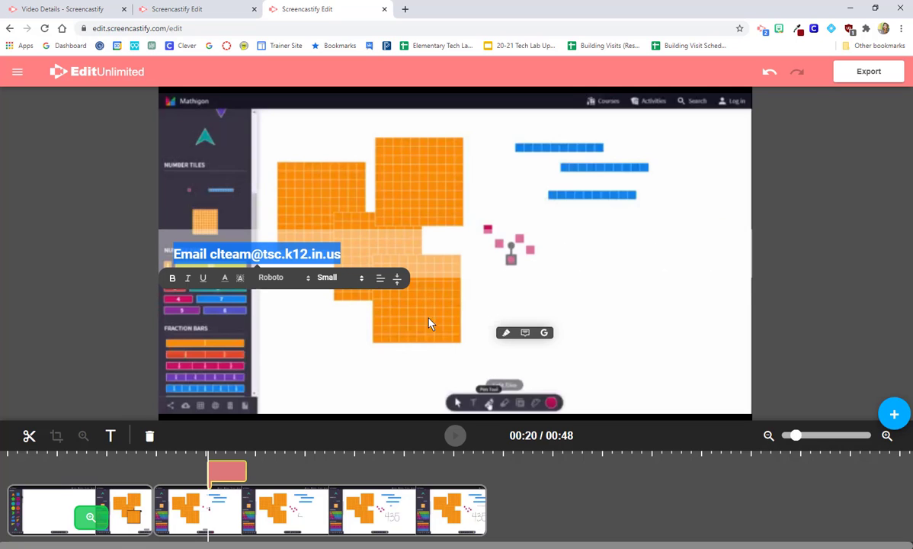
left_click(382, 282)
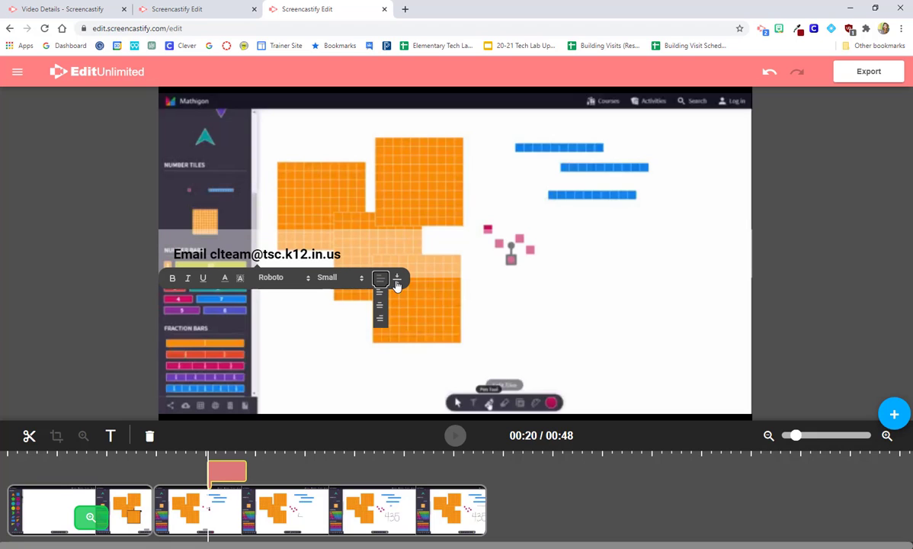
left_click(396, 282)
Move the caption to the bottom of the frame and recolour it white
left_click(396, 324)
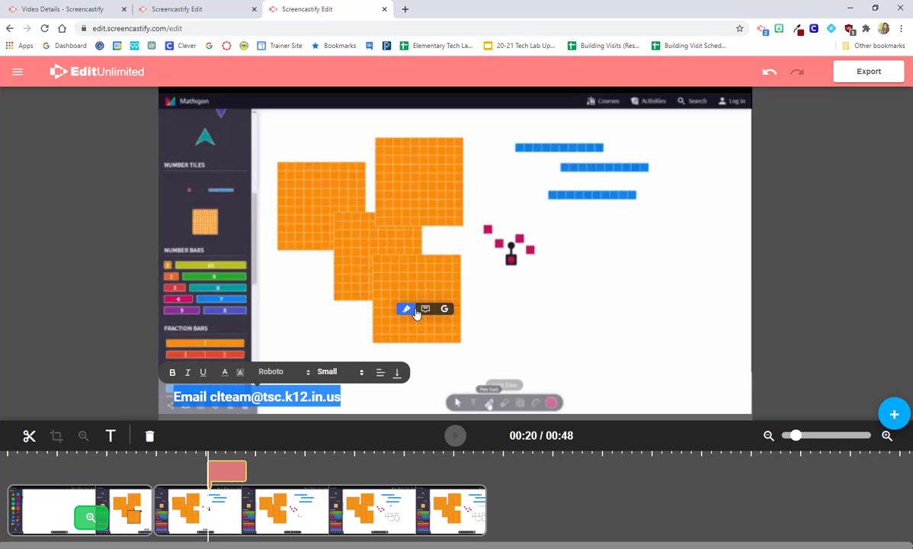
left_click(578, 299)
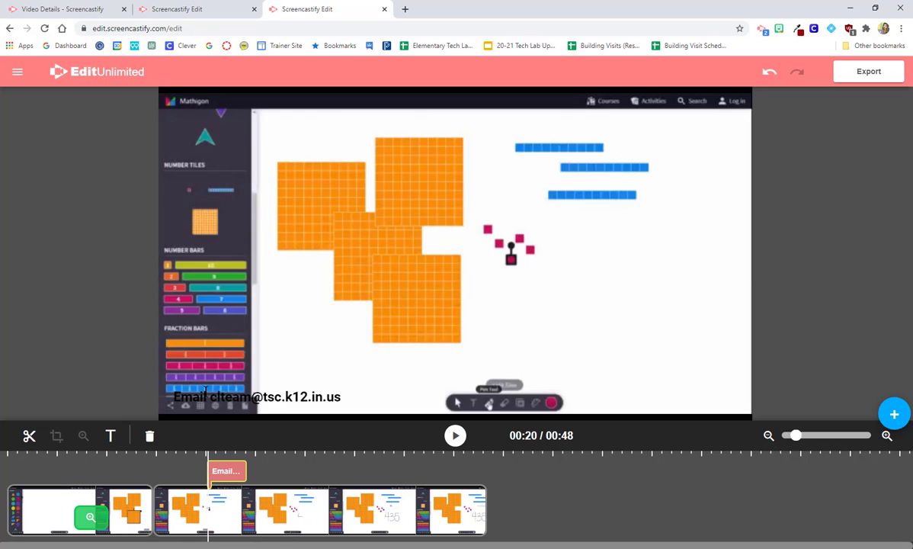
left_click(334, 400)
triple_click(314, 397)
left_click(224, 372)
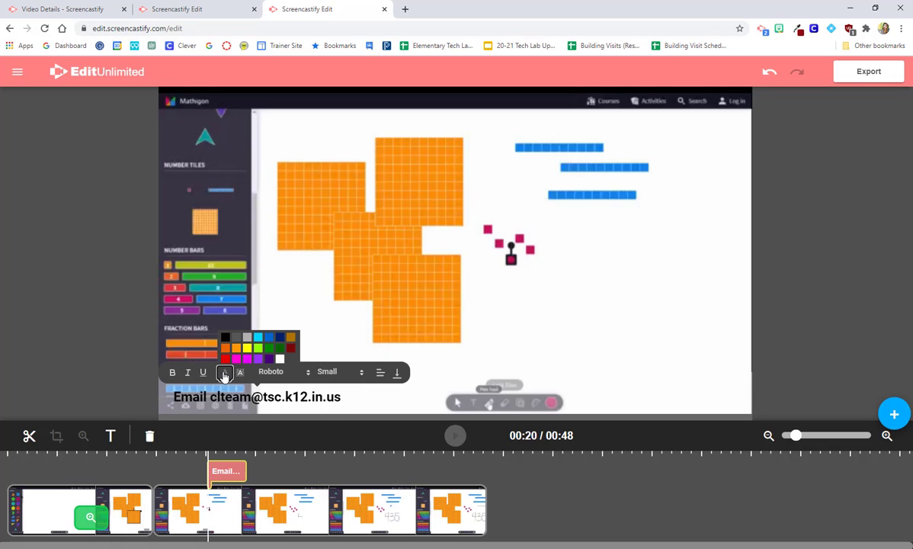
left_click(280, 358)
left_click(323, 303)
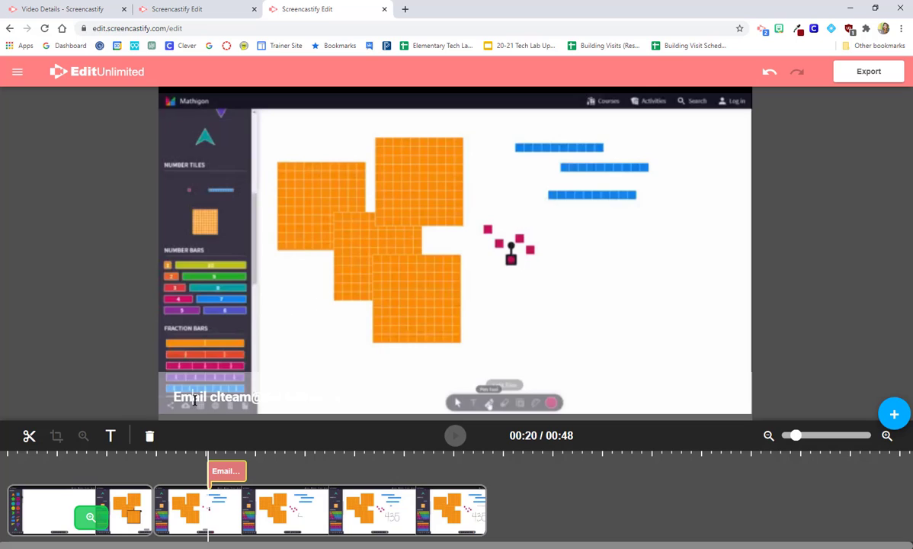
Recolour the caption blue, right-align it, and play the clip to check it
left_click(171, 397)
left_click_drag(171, 396, 358, 397)
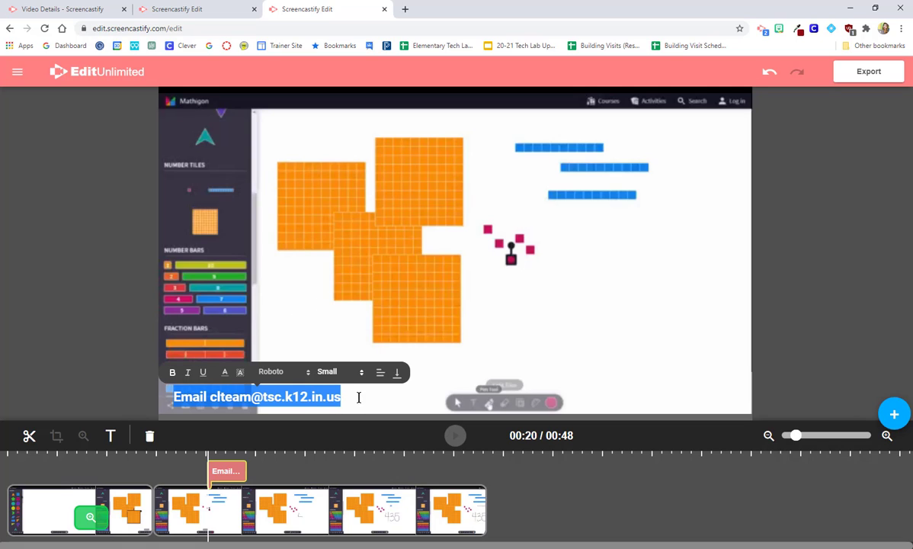
left_click(224, 371)
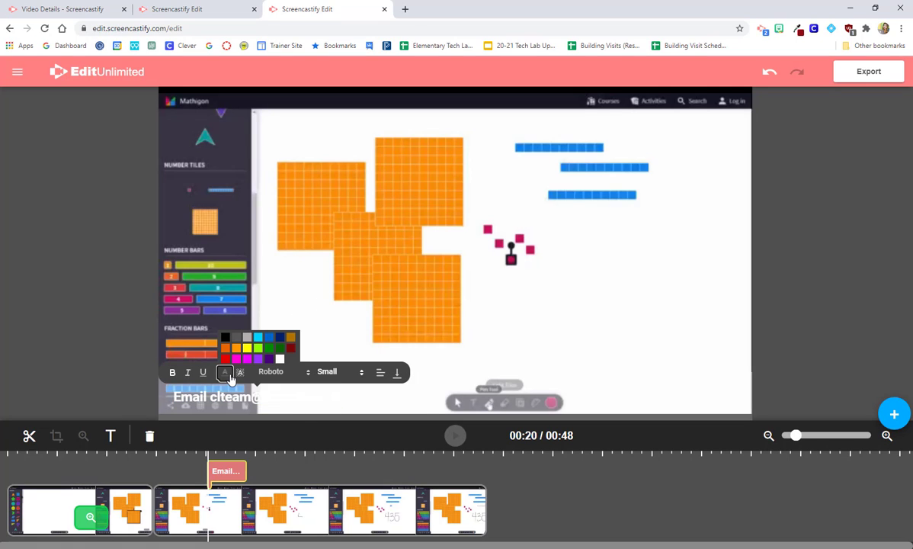
left_click(267, 341)
left_click(287, 308)
left_click(276, 397)
left_click(380, 371)
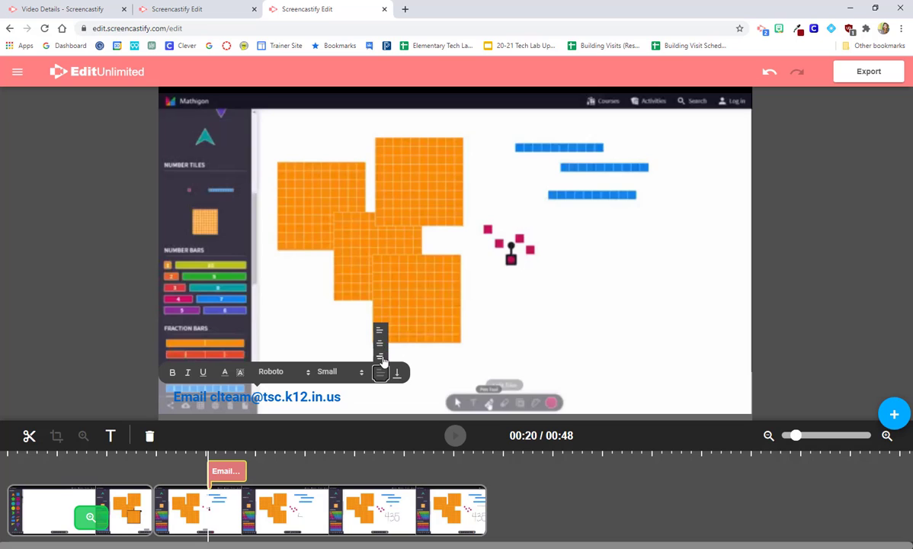
left_click(380, 354)
left_click(646, 309)
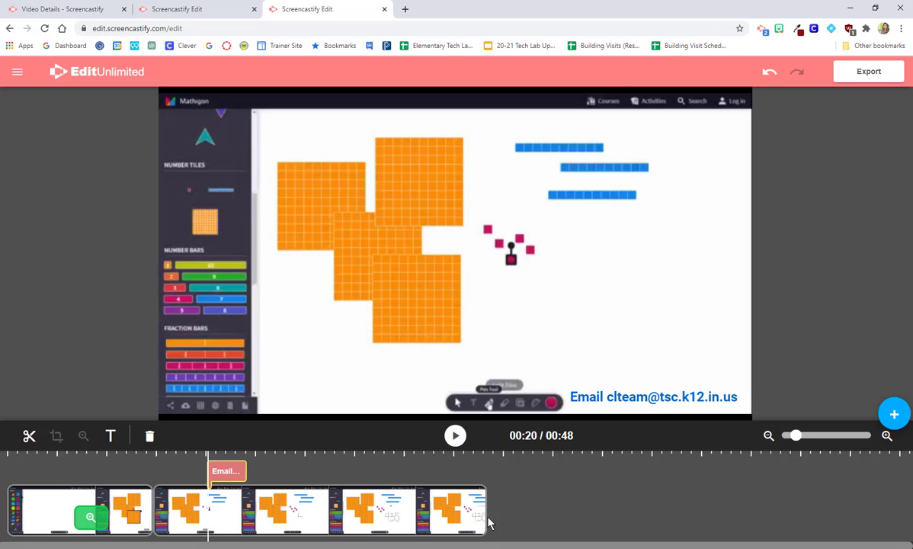
left_click(450, 495)
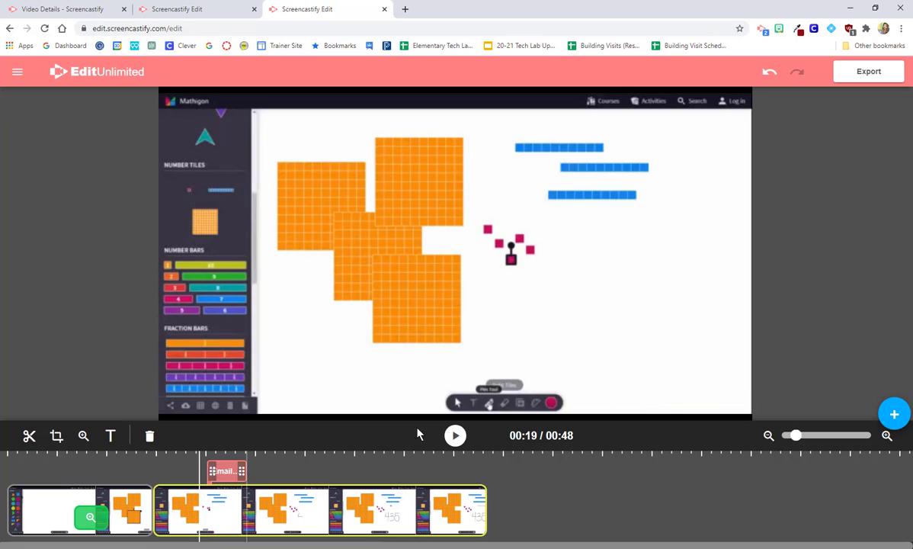
left_click(455, 438)
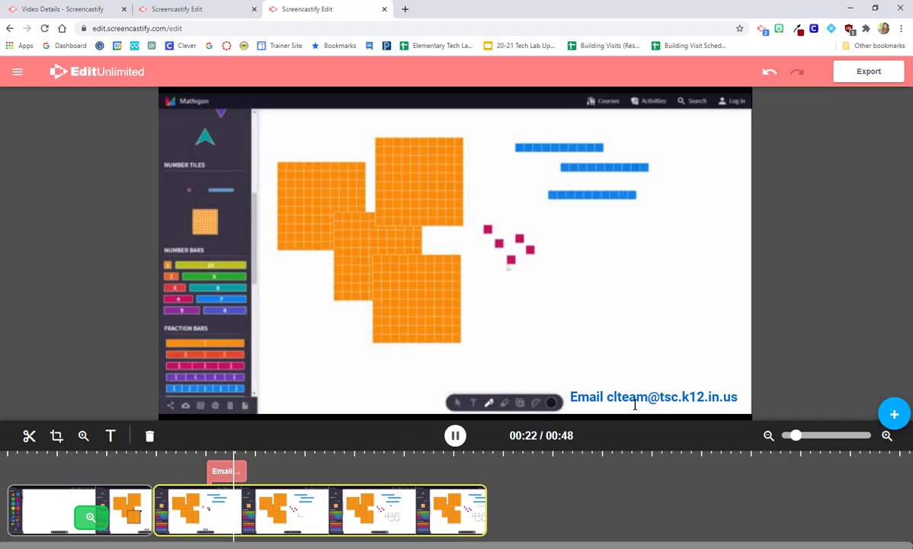
Pause at 00:25 and extend the caption's timeline block to the clip's end at 00:48
left_click(240, 473)
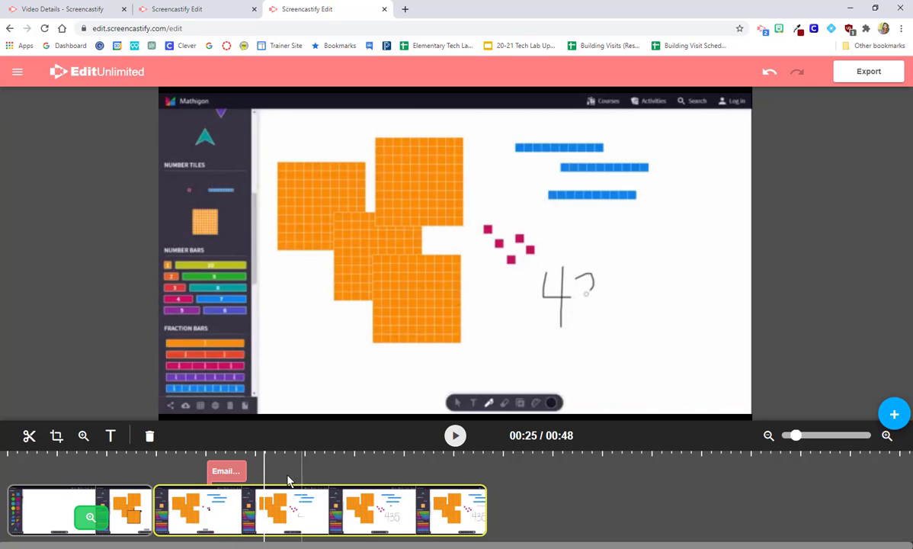
left_click(241, 471)
left_click_drag(248, 471, 496, 475)
left_click(515, 474)
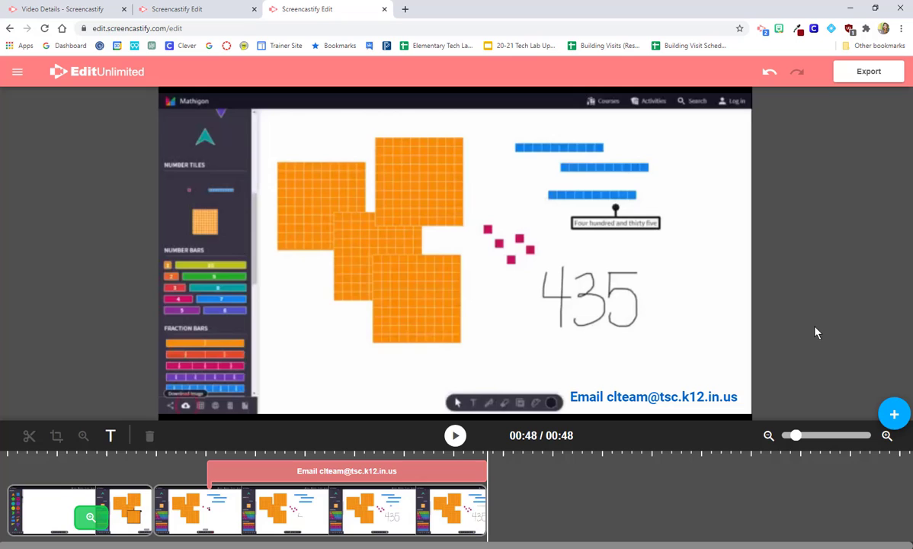
Add a clip from Google Drive, searching the Drive videos for 'canvas modules'
left_click(894, 418)
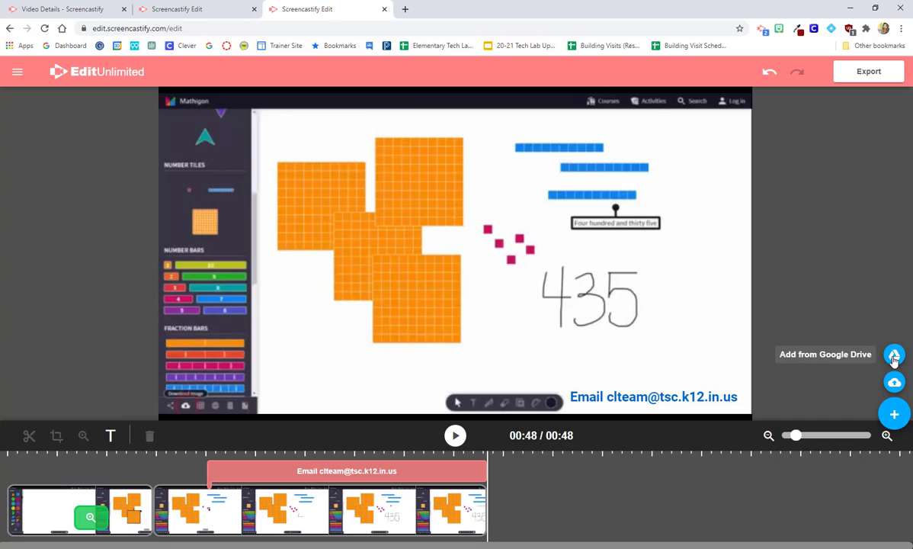
left_click(894, 356)
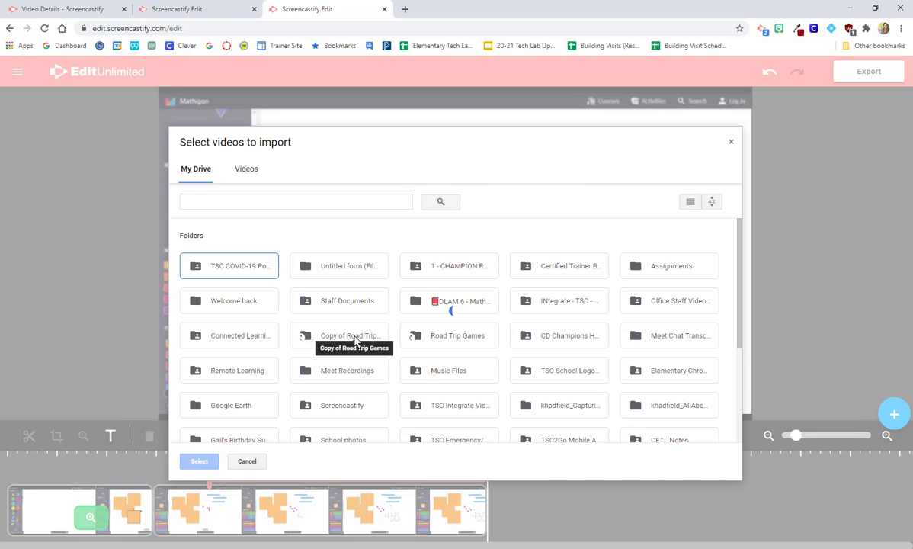
left_click(246, 169)
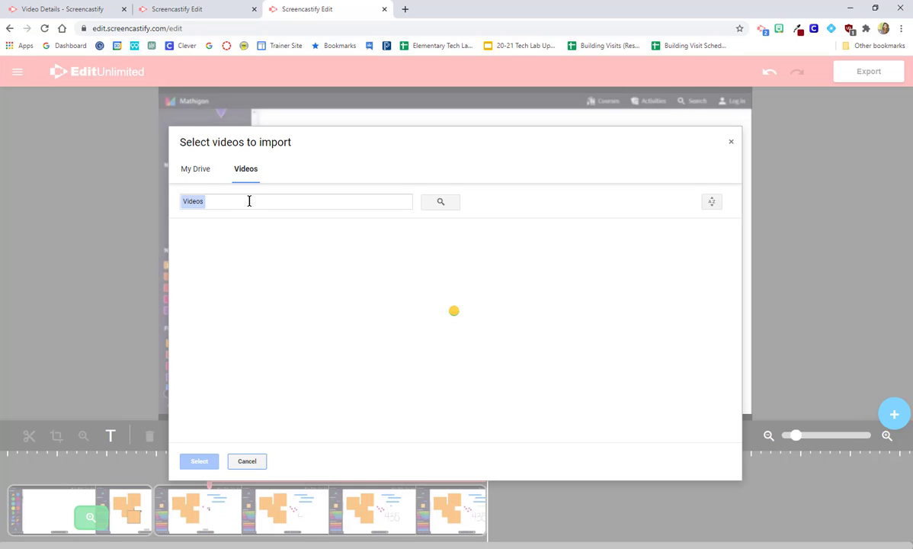
left_click(249, 201)
type("canvas mov")
key("BackSpace")
type("dules")
key("Return")
Narrow the Drive video search term down to 'canvas'
left_click(270, 201)
key("BackSpace")
key("BackSpace")
key("Return")
left_click_drag(263, 202, 234, 202)
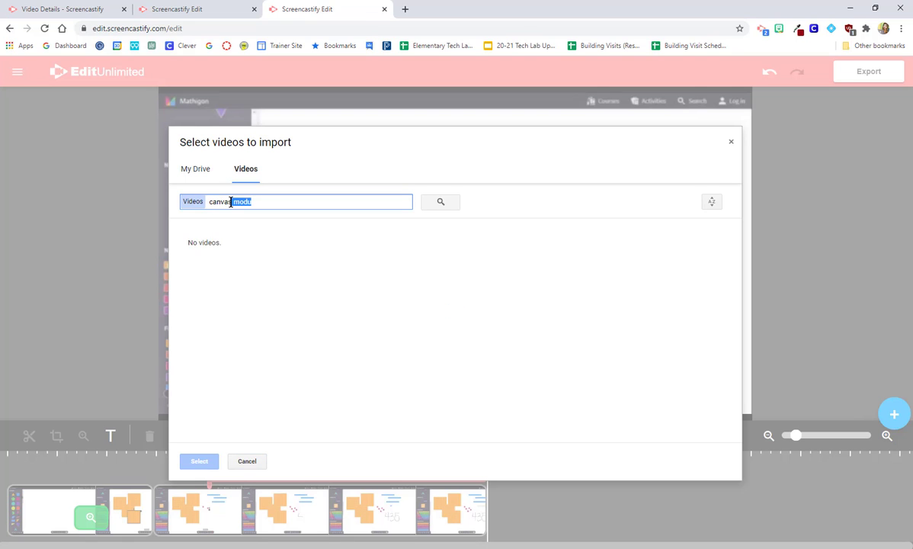
key("BackSpace")
key("Return")
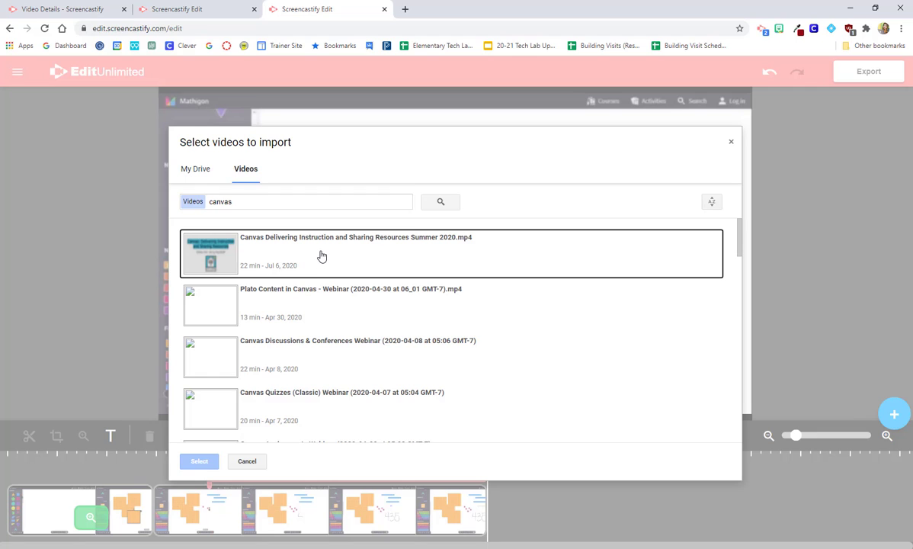
Select 'Discussions in Canvas (with Media Recordings)' and import it into the project
left_click(322, 258)
scroll(331, 315, "down", 5)
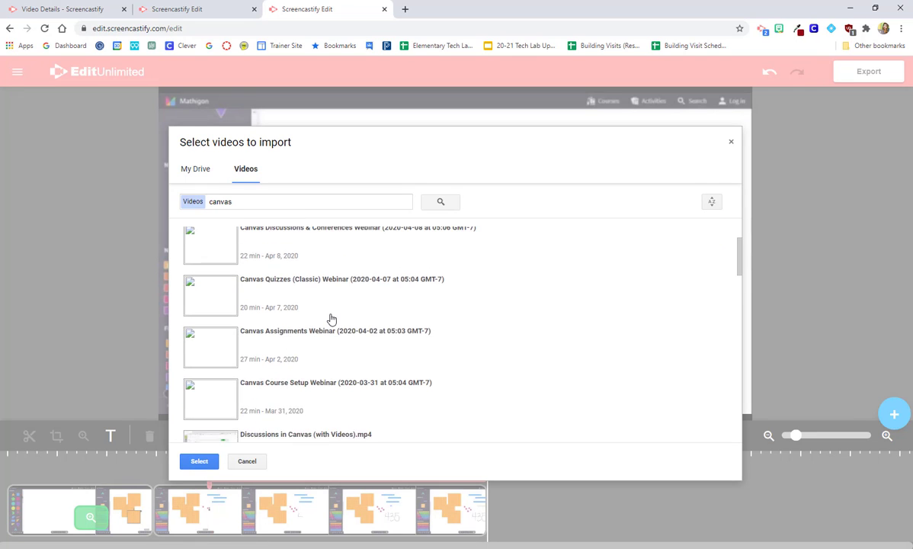
scroll(331, 319, "up", 2)
left_click(261, 404)
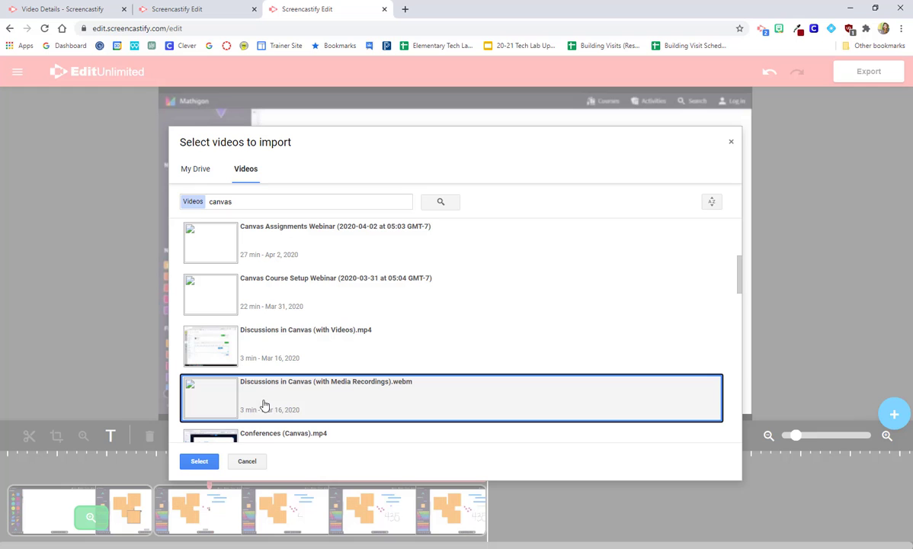
left_click(198, 462)
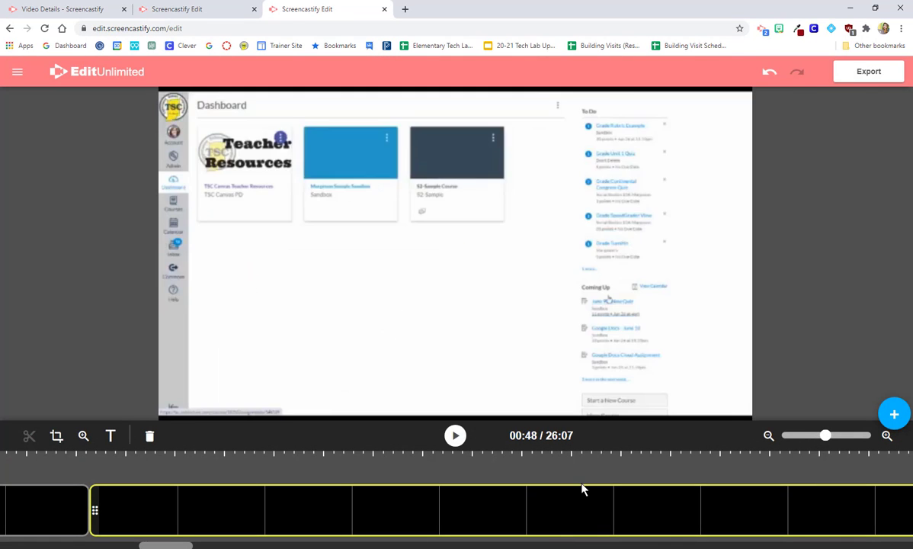
Zoom the timeline out and delete the extra long imported clip
left_click_drag(826, 435, 776, 435)
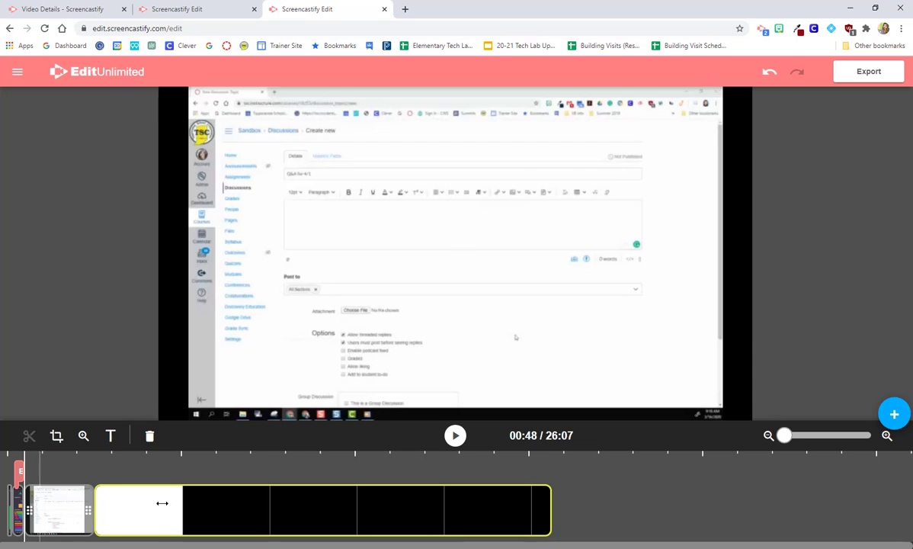
left_click(203, 517)
key("Delete")
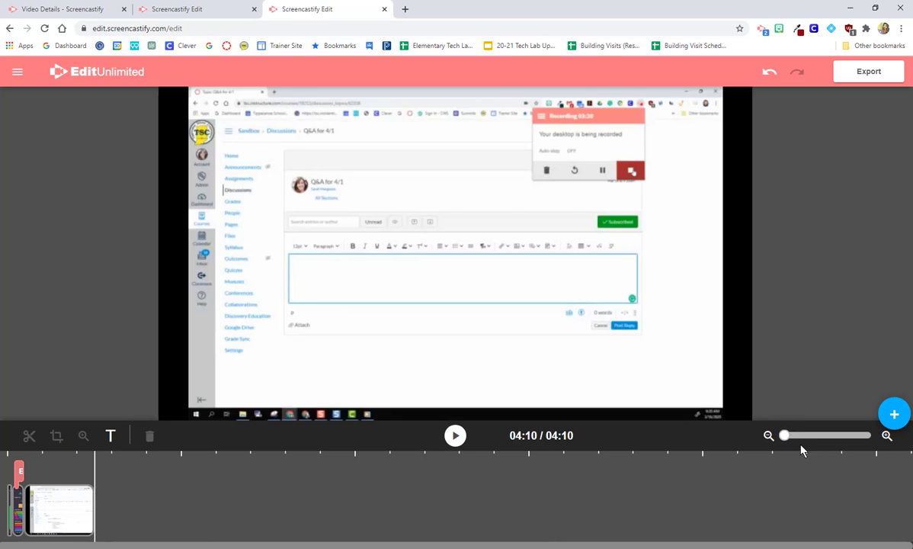
Zoom the timeline back in and preview several later points in the Canvas clip
left_click_drag(787, 436, 793, 436)
left_click(320, 519)
left_click(499, 510)
left_click(695, 502)
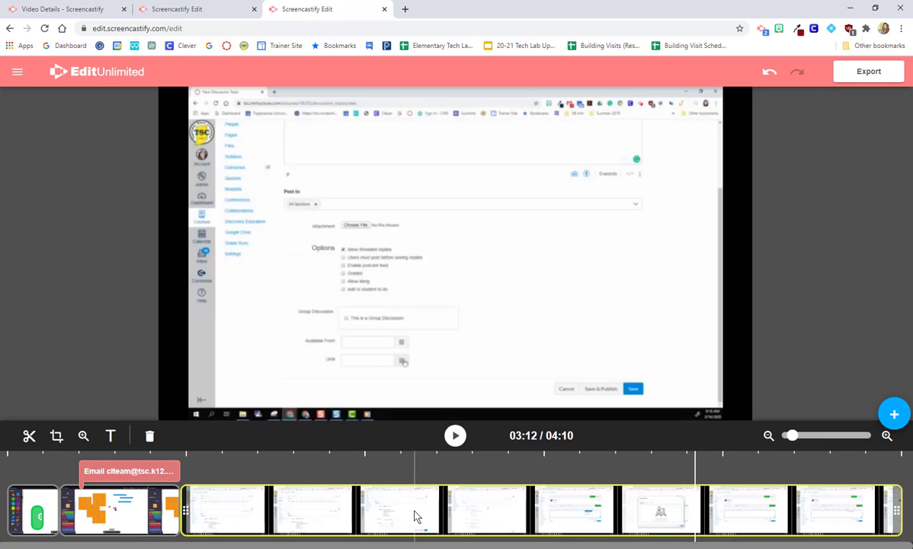
Drag the Mathigon clip to the end after the Canvas clips, then jump playback to 02:58
left_click_drag(412, 509, 824, 507)
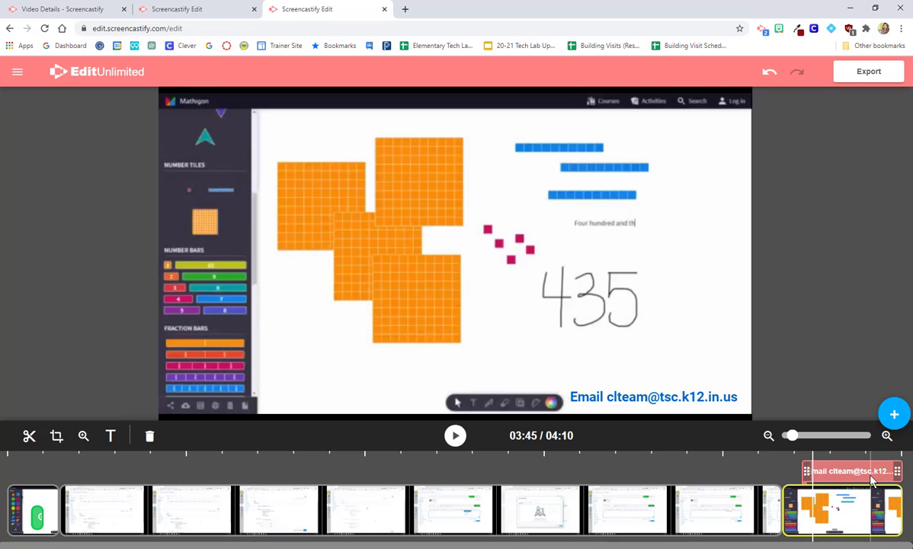
left_click(645, 476)
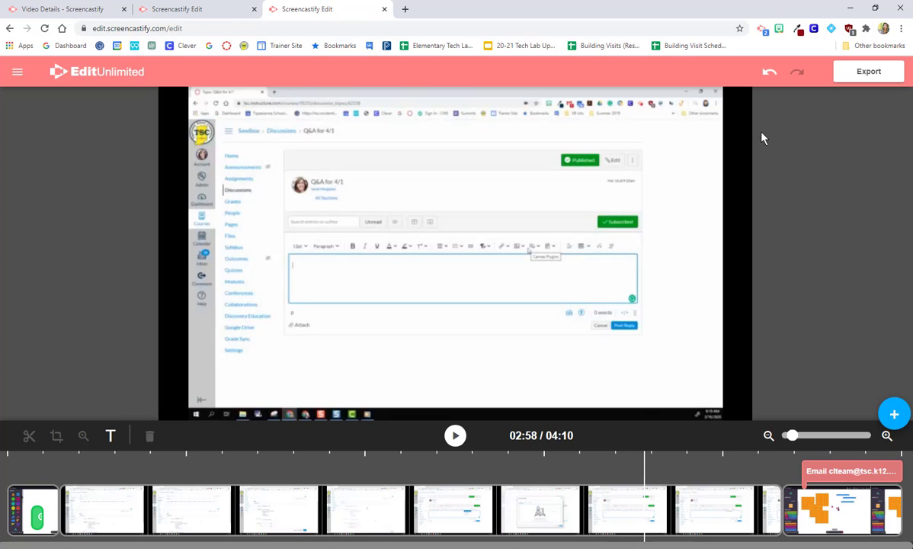
Show the Export MP4 and Export to Google Drive options
left_click(866, 72)
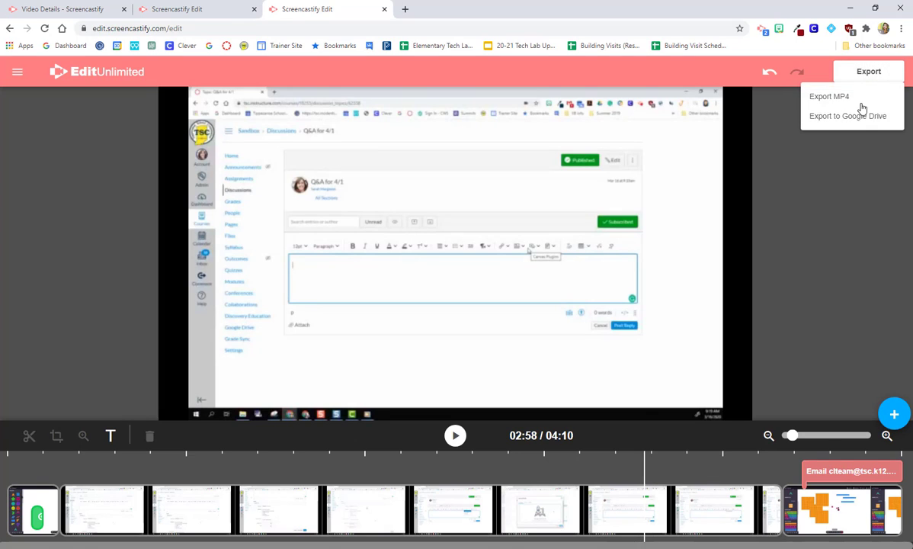